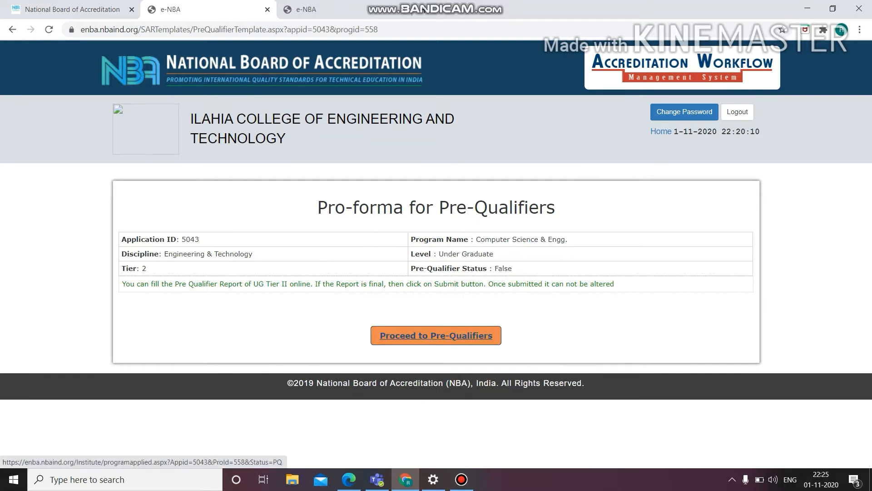
Step: Proceed to the pre-qualifiers of the Computer Science & Engg. program and review the Program Specific Information form and its list of programs
left_click(436, 336)
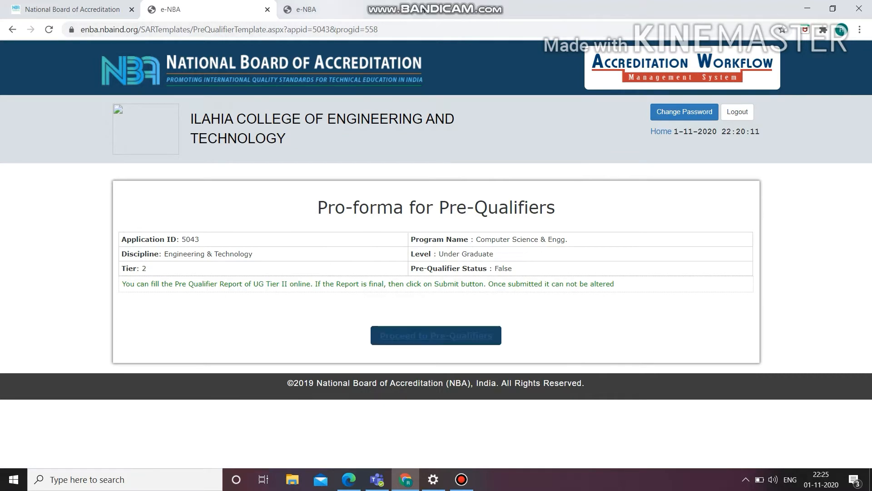
left_click(302, 9)
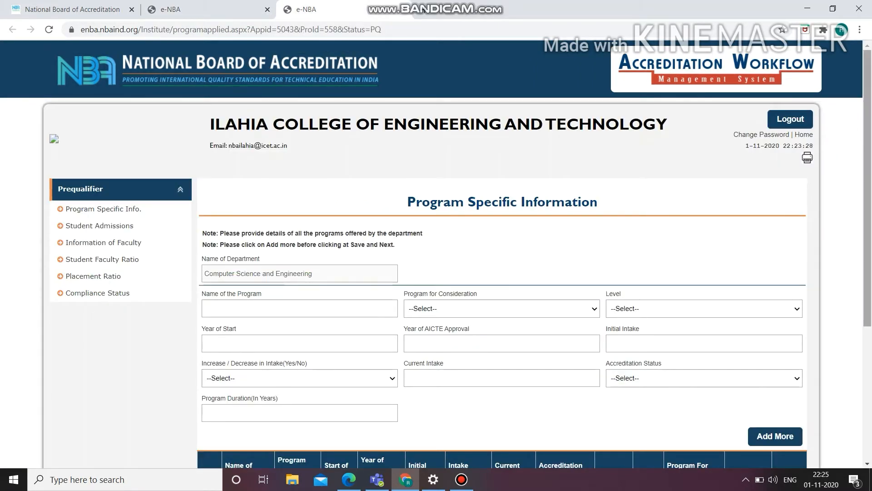
scroll(436, 255, "down", 1)
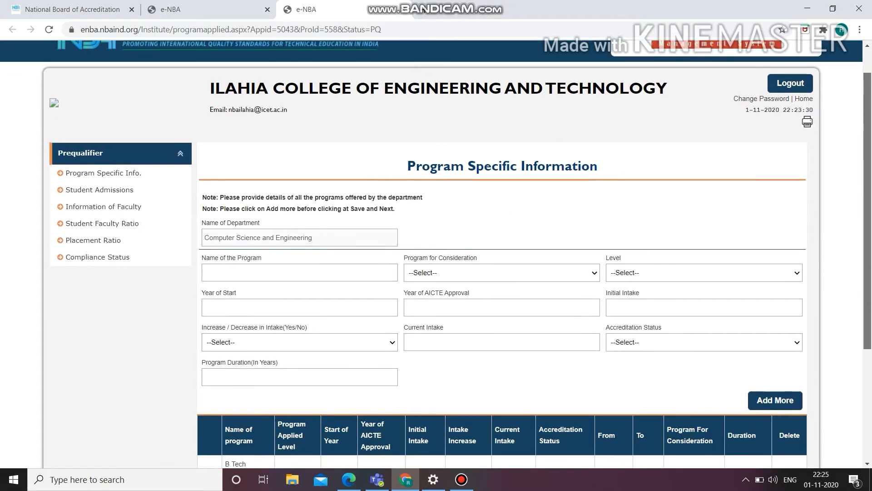
scroll(436, 255, "down", 1)
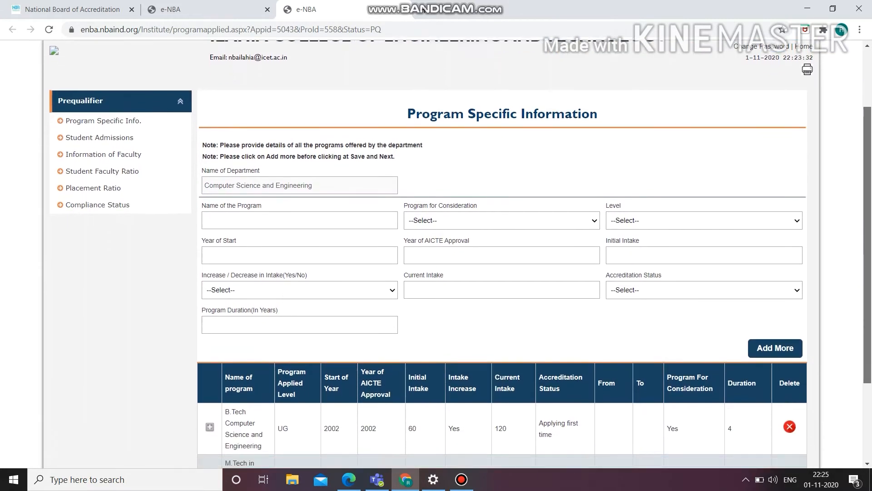
scroll(436, 255, "down", 1)
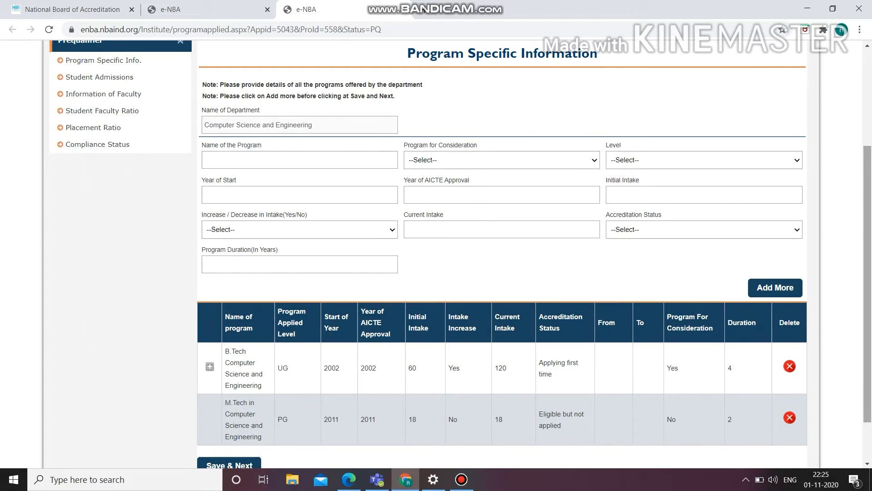
scroll(436, 254, "down", 1)
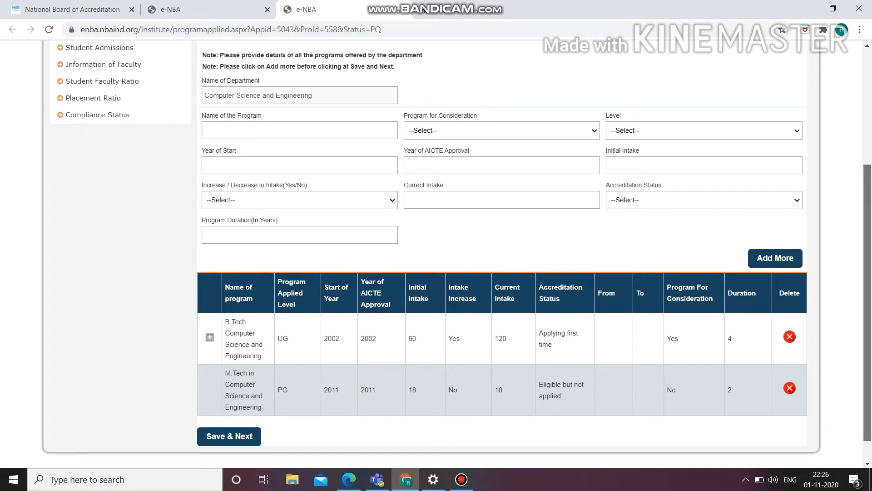
scroll(437, 255, "up", 3)
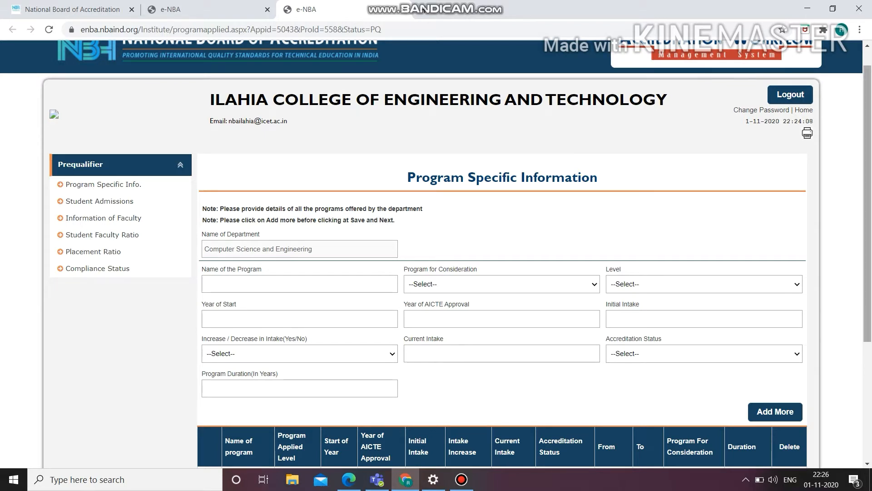
scroll(436, 255, "down", 1)
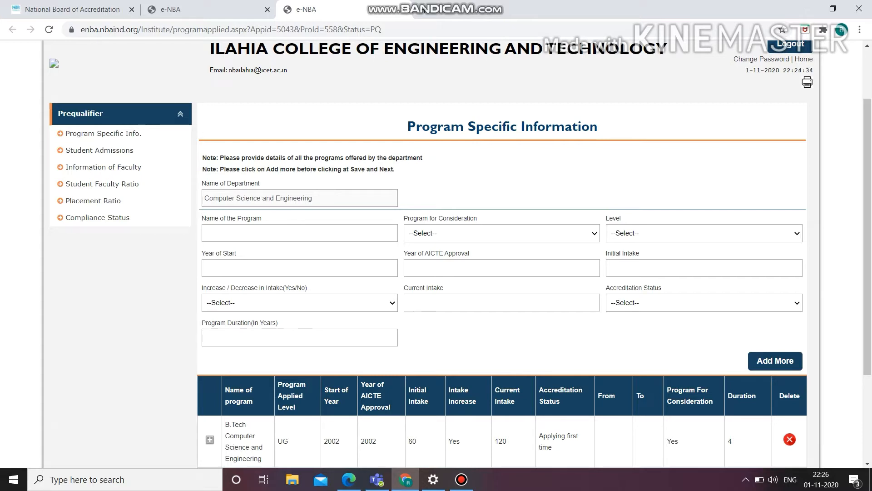
Step: Examine the program entry fields from Program for Consideration and Level through intake, Accreditation Status and Program Duration, leaving them unfilled
left_click(502, 233)
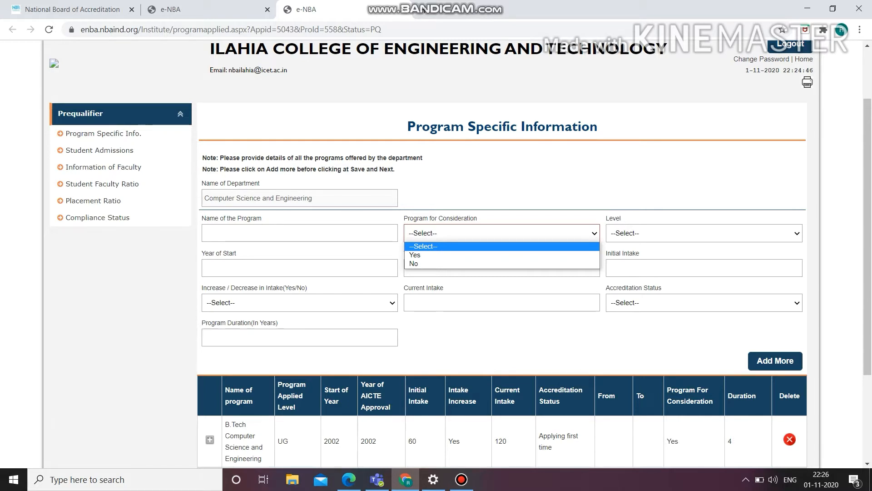
left_click(704, 233)
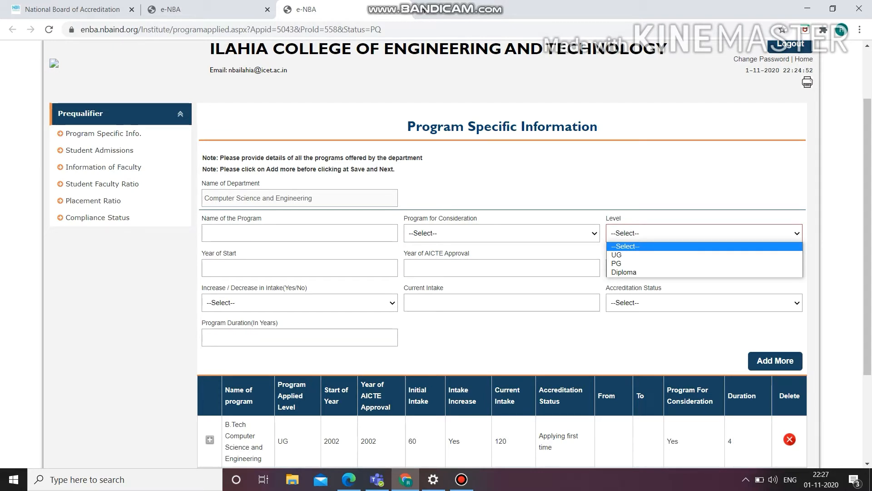
left_click(300, 268)
left_click(501, 268)
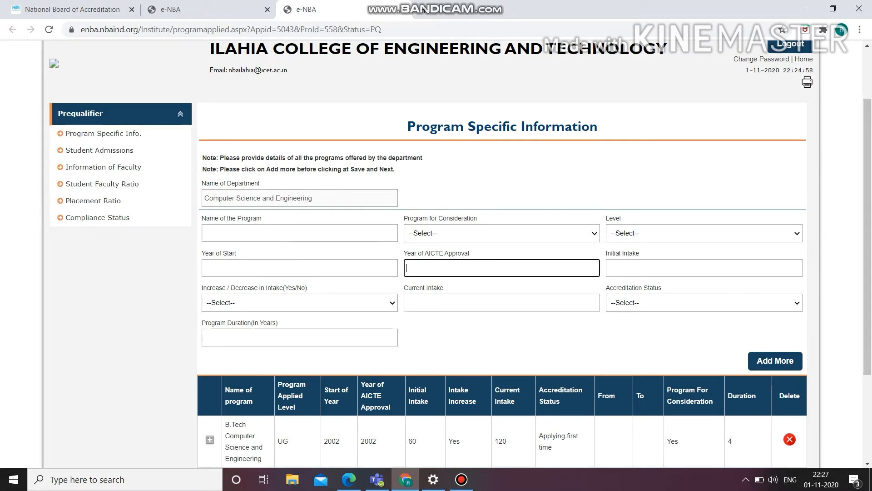
left_click(704, 268)
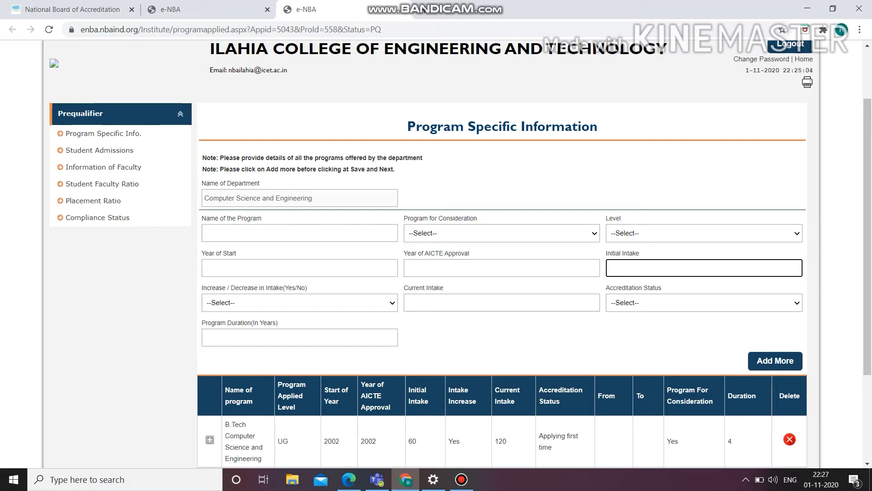
left_click(300, 303)
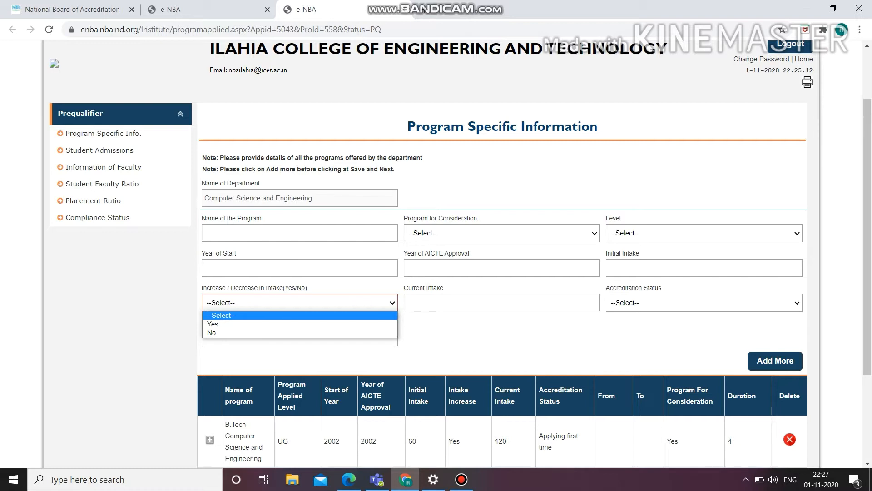
left_click(502, 303)
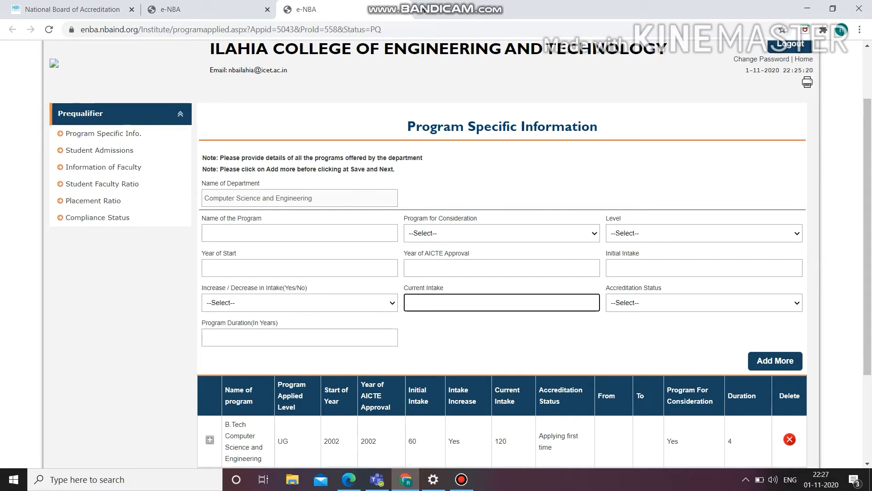
left_click(704, 302)
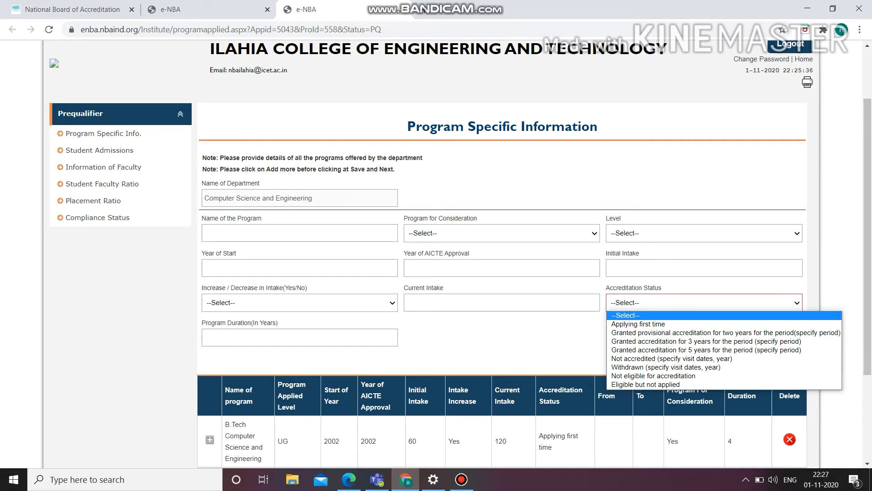
key("Escape")
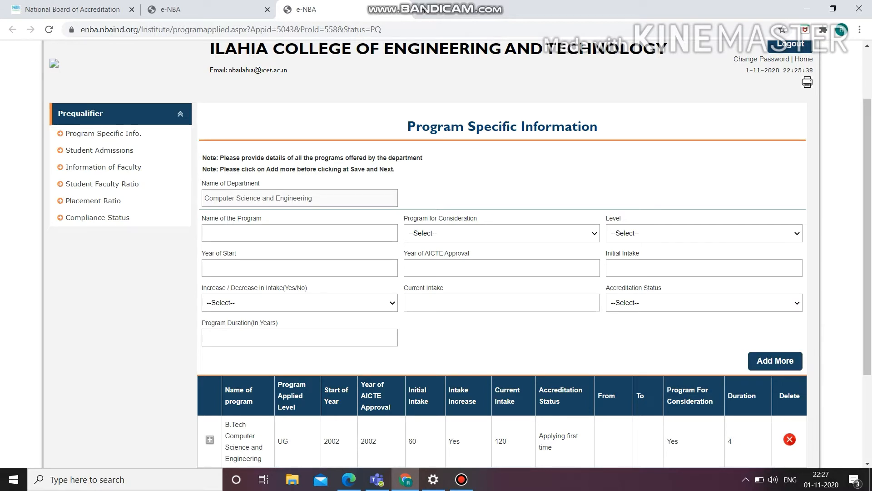
left_click(300, 338)
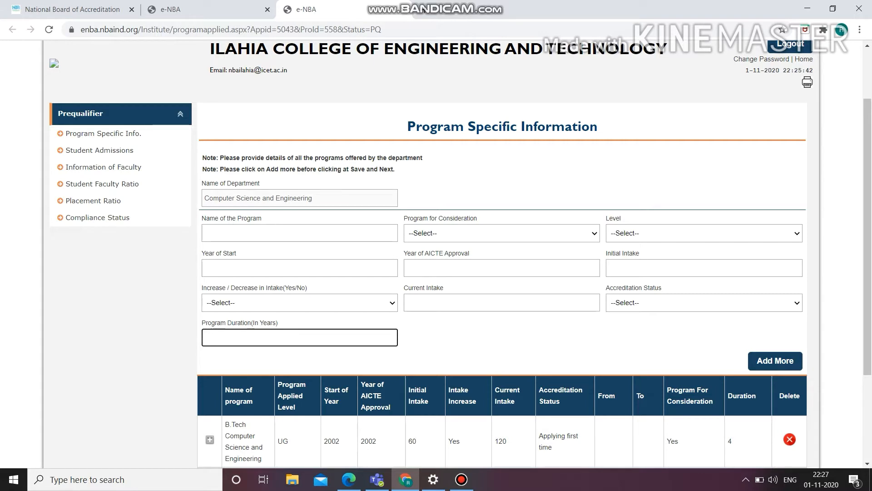
Step: Recheck the choices for Program for Consideration and Increase / Decrease in Intake, and compare them with the listed B.Tech and M.Tech programs
left_click(502, 234)
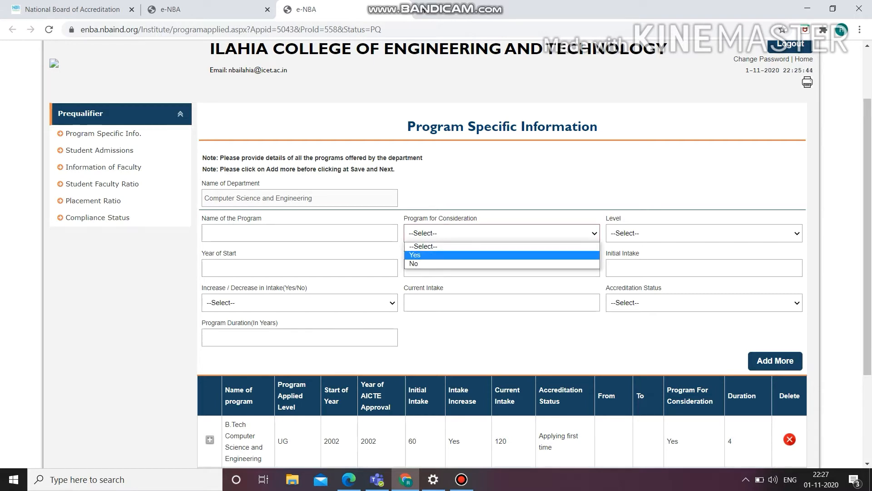
left_click(502, 246)
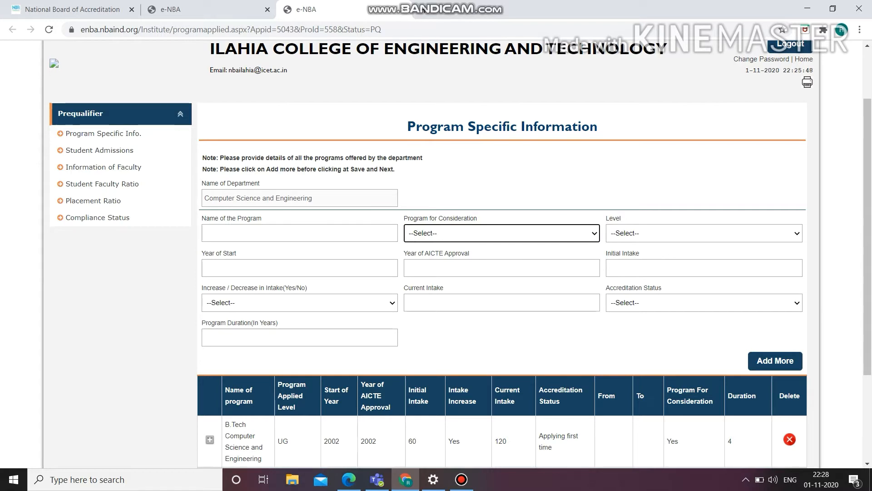
left_click(300, 302)
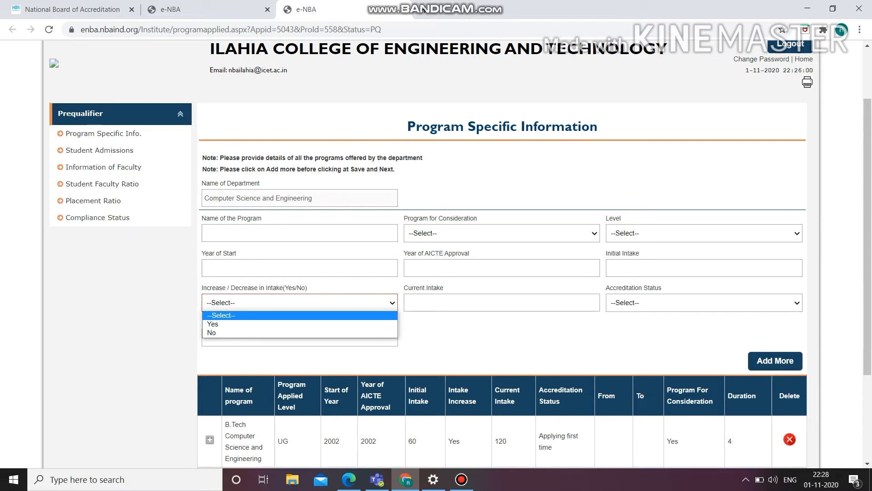
left_click(501, 302)
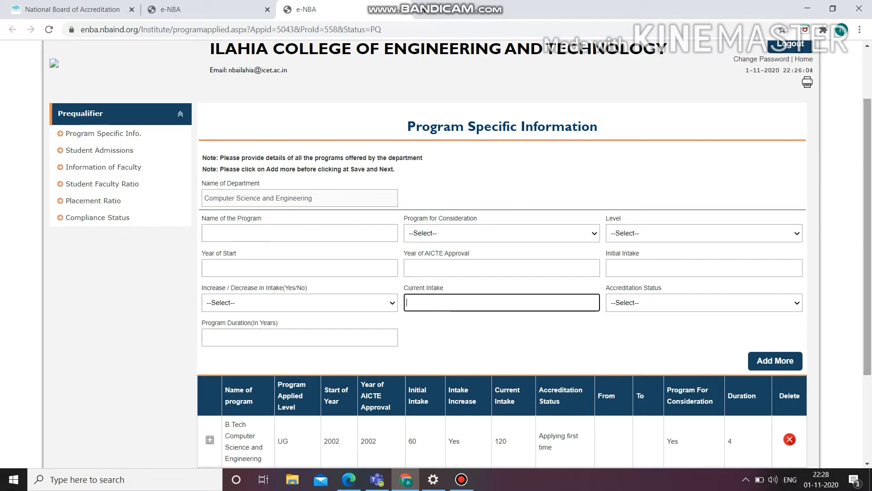
scroll(501, 254, "down", 2)
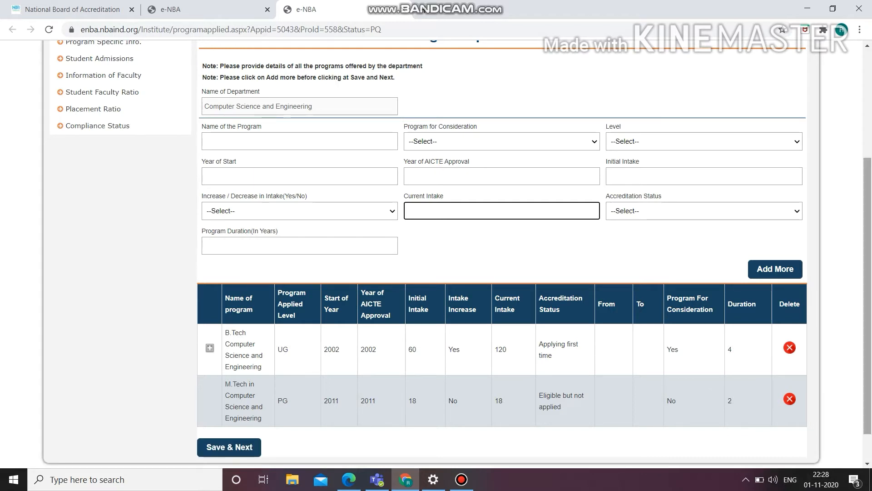
scroll(437, 255, "up", 3)
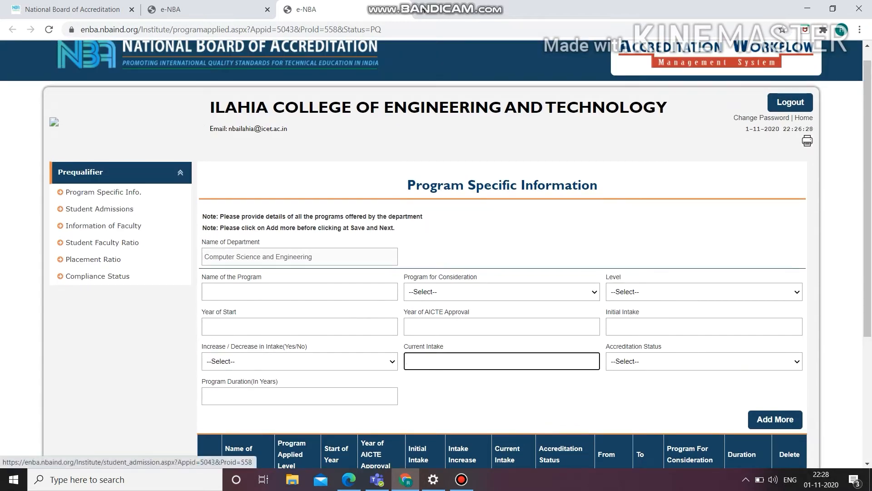
Step: Open the Student Admissions section and review the sanctioned intake and admitted students for the three academic years
left_click(100, 209)
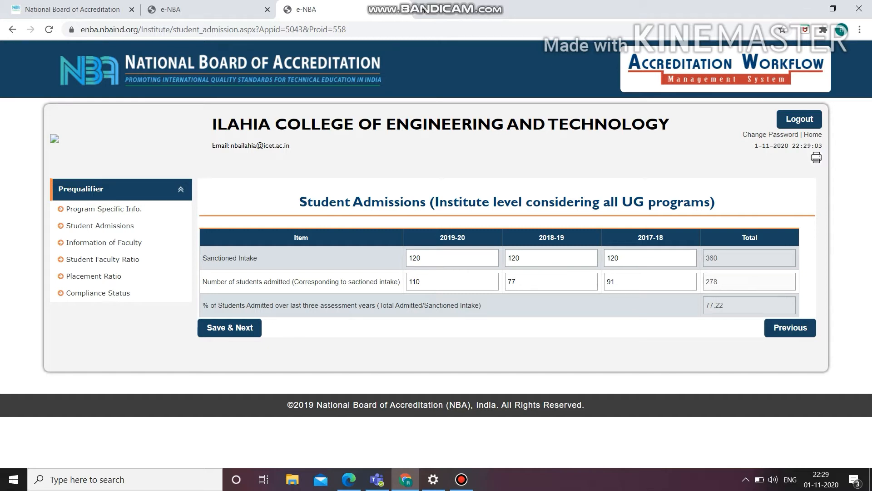
left_click(452, 282)
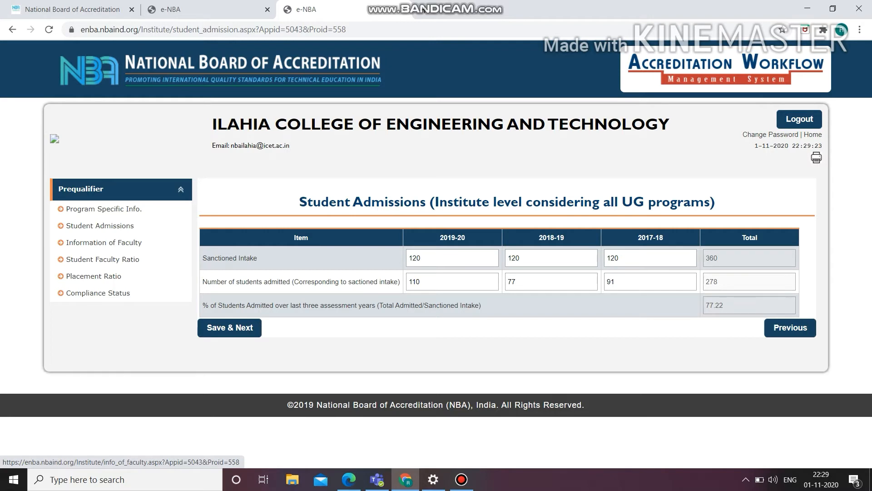
Step: Open the Information of Faculty section and examine the University Degree options and the faculty table
left_click(104, 242)
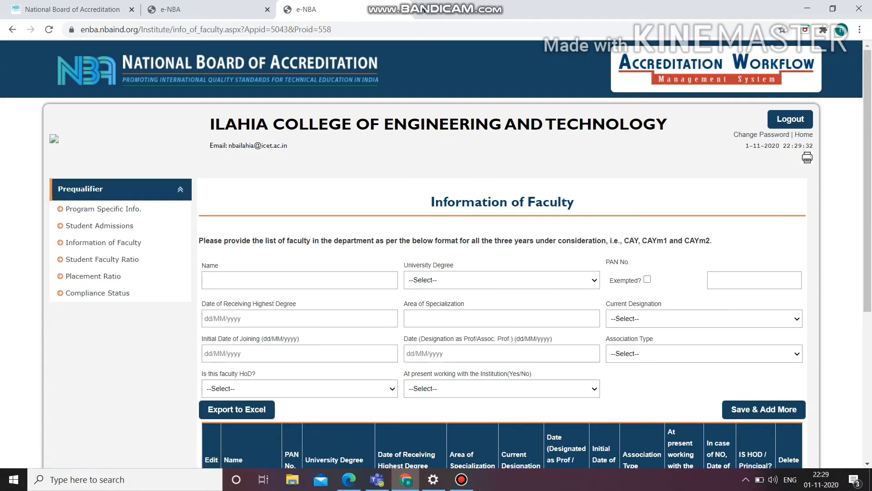
left_click(502, 280)
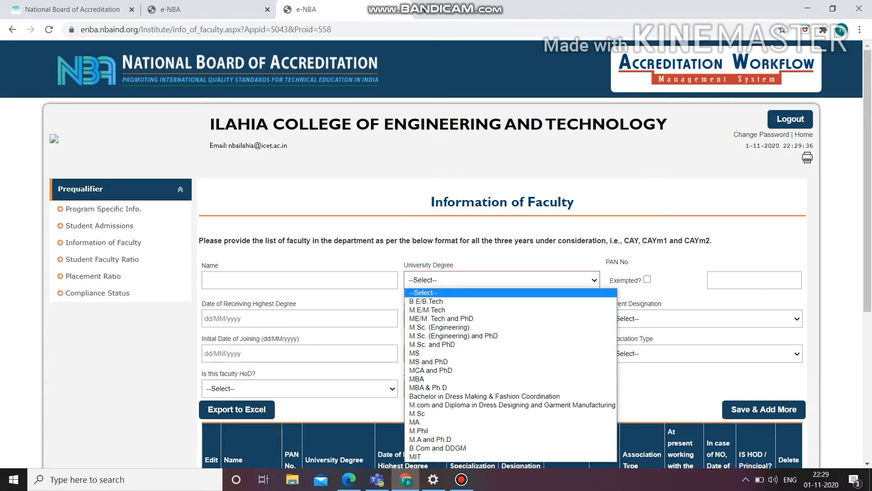
key("Escape")
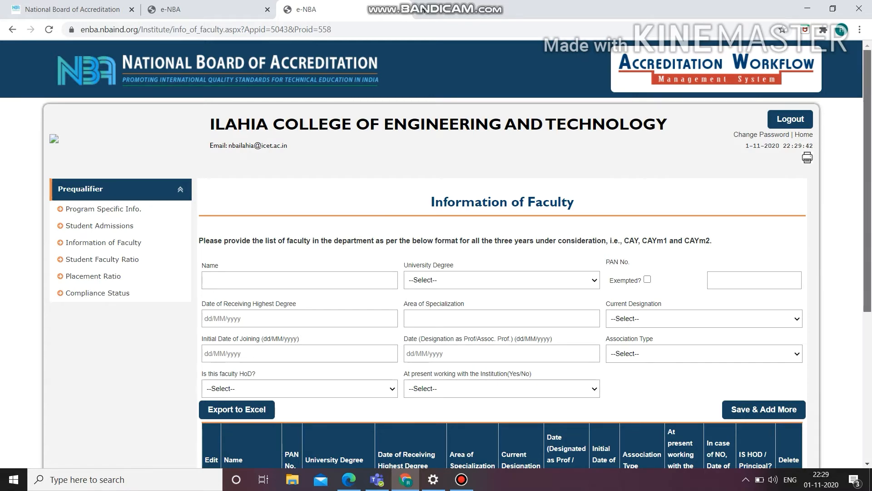
scroll(436, 255, "down", 2)
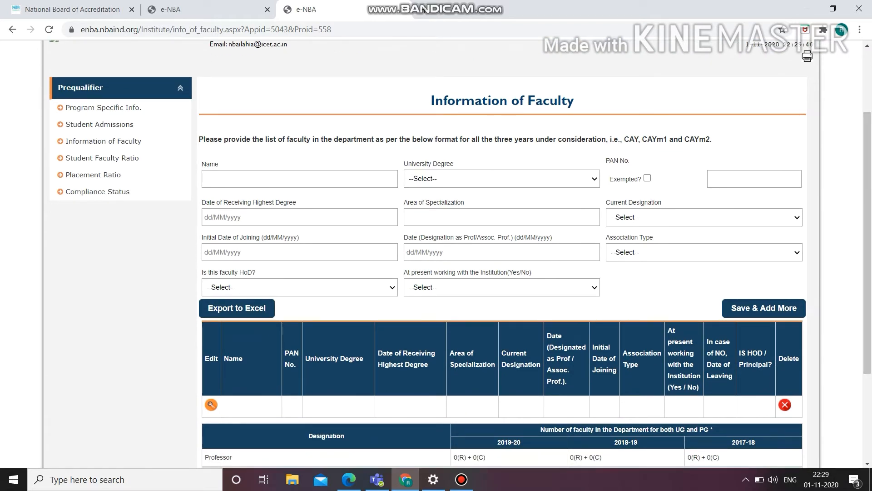
Step: Examine the faculty form's Area of Specialization, Initial Date of Joining, Association Type and HoD fields, leaving them unfilled
left_click(502, 217)
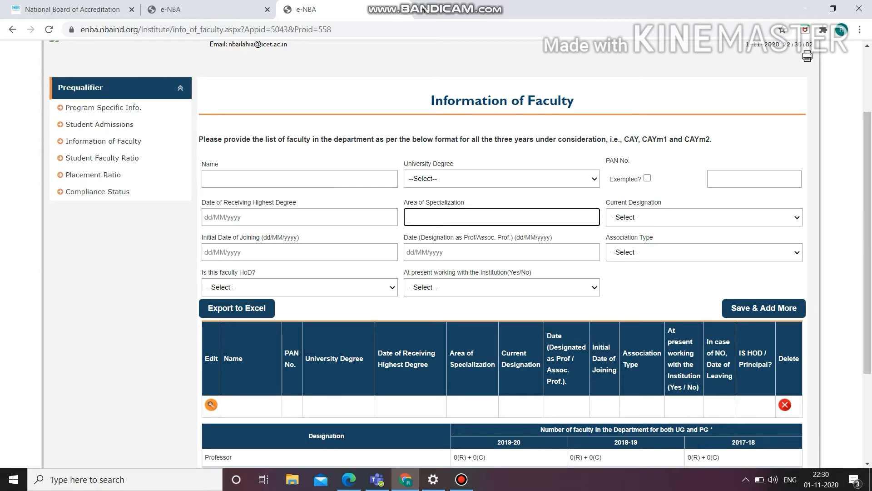
left_click(300, 252)
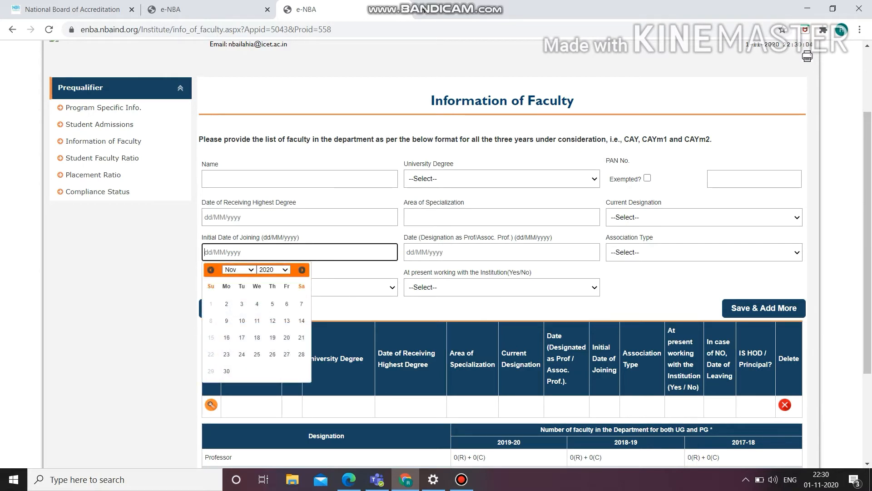
left_click(136, 282)
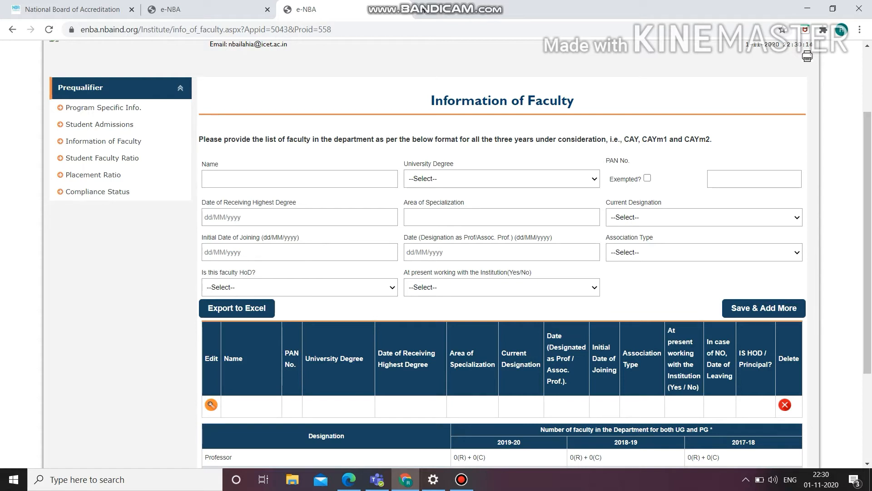
left_click(704, 252)
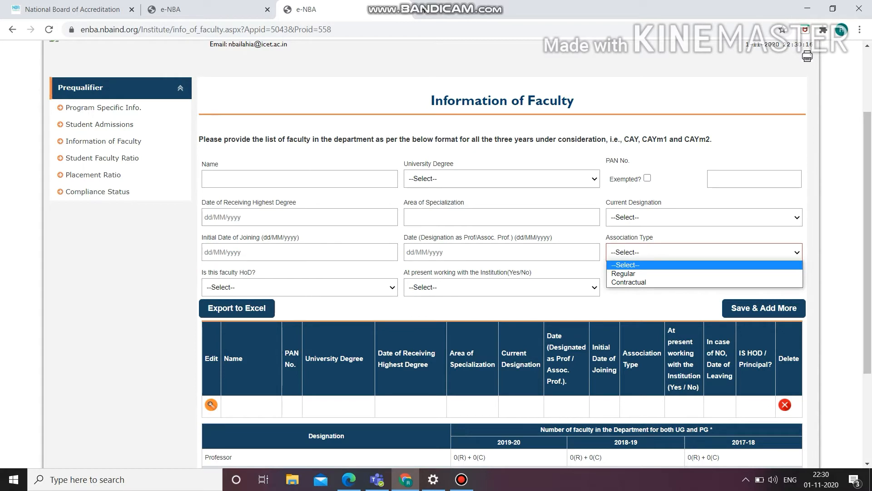
left_click(300, 287)
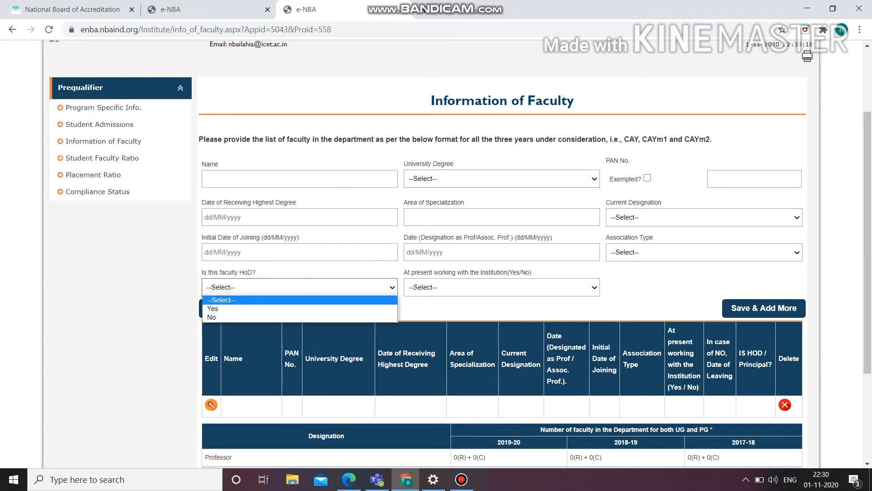
key("Escape")
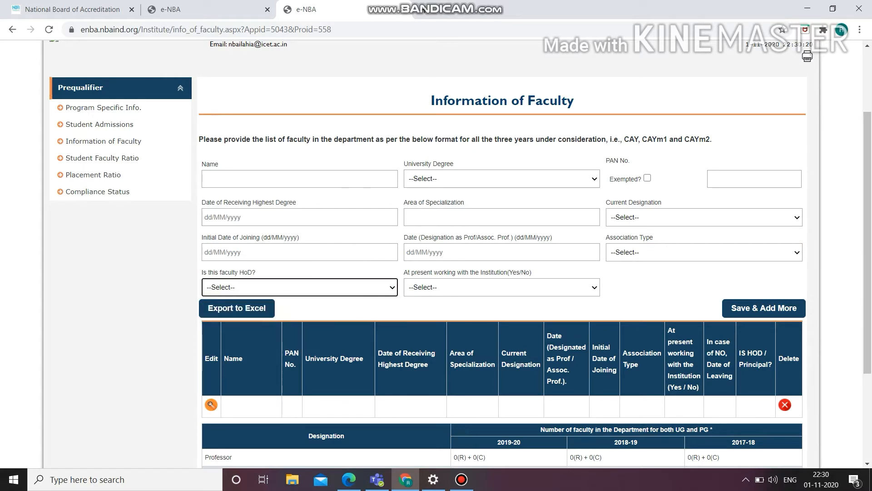
Step: Check the choices for whether the faculty member is at present working with the Institution, leaving the field unselected
left_click(502, 287)
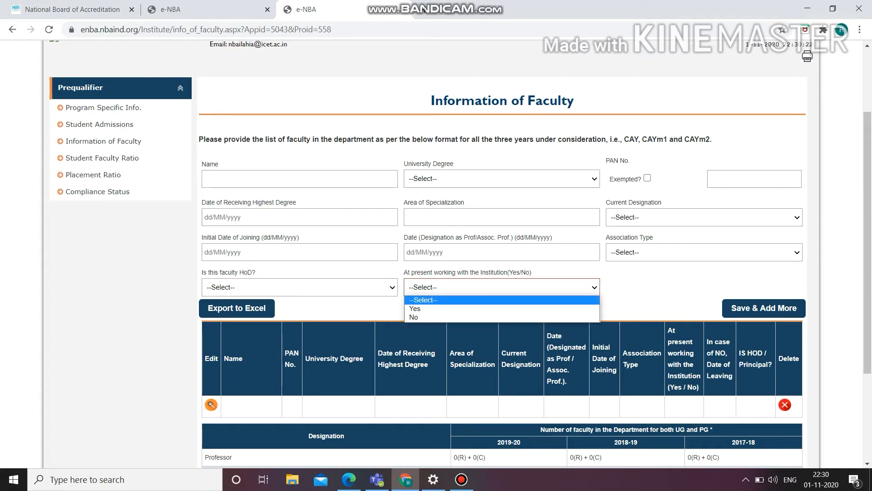
key("Escape")
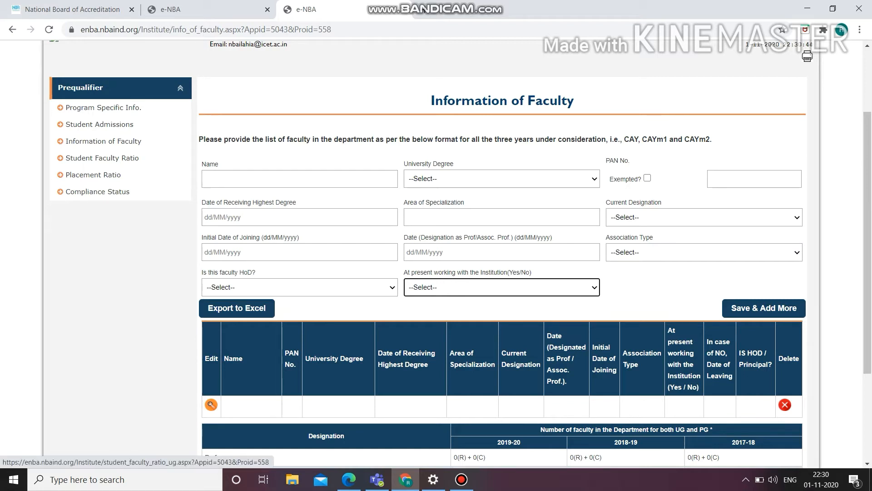
Step: Open the Student Faculty Ratio section and review the sanctioned intake, lateral entry admissions and totals for B.Tech Computer Science and Engineering
left_click(102, 157)
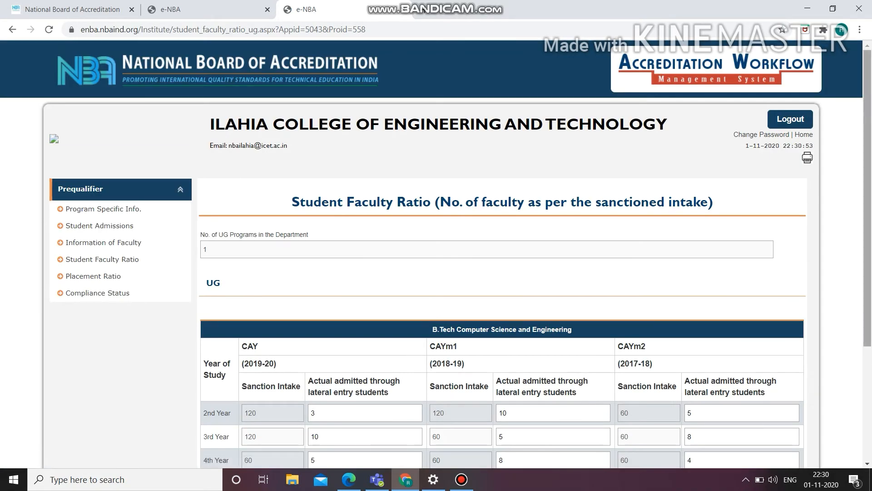
scroll(436, 258, "down", 1)
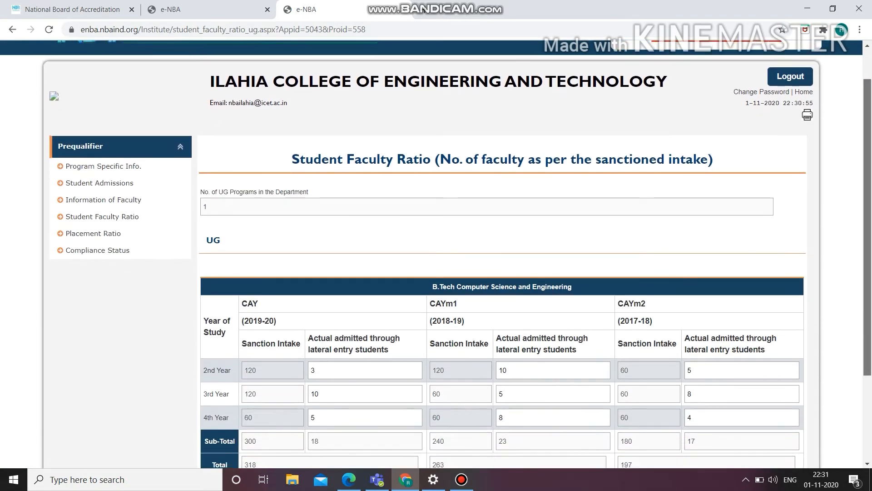
scroll(436, 255, "down", 2)
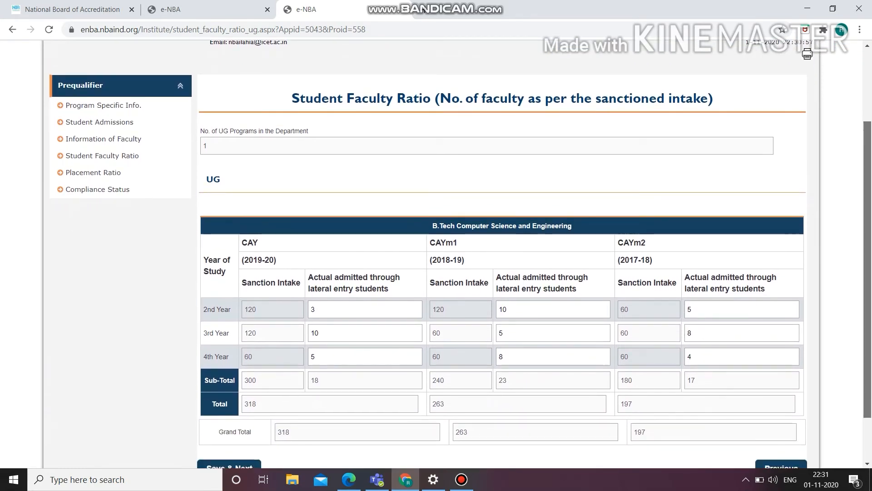
scroll(436, 254, "down", 2)
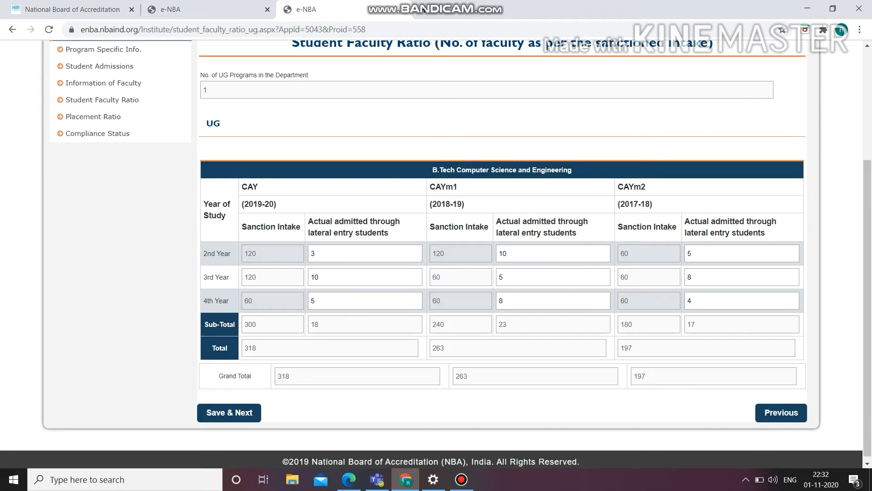
left_click(313, 301)
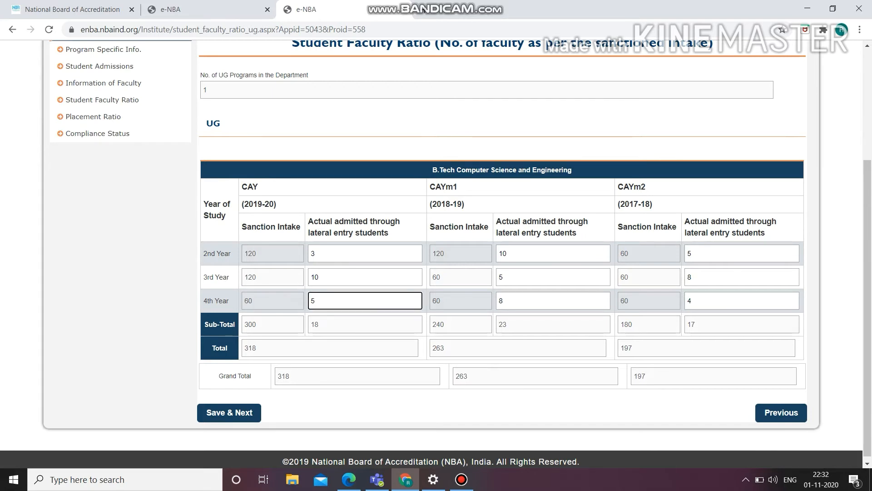
left_click(316, 324)
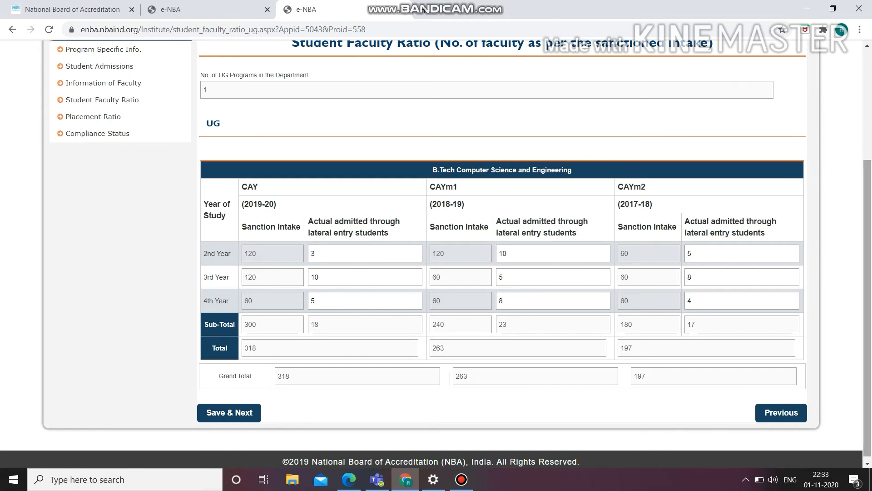
left_click_drag(868, 308, 868, 312)
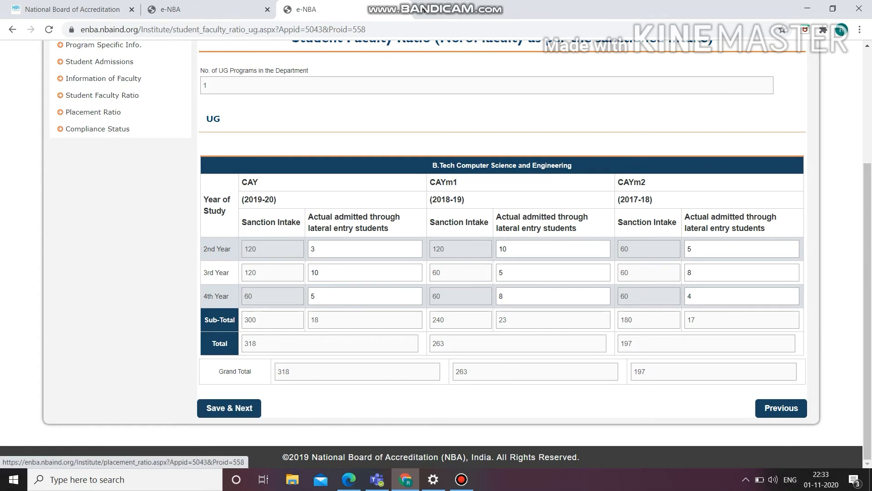
Step: Review the Placement Ratio table, and examine the Compliance Status section's essential qualifiers and Declaration statements without selecting anything
left_click(93, 112)
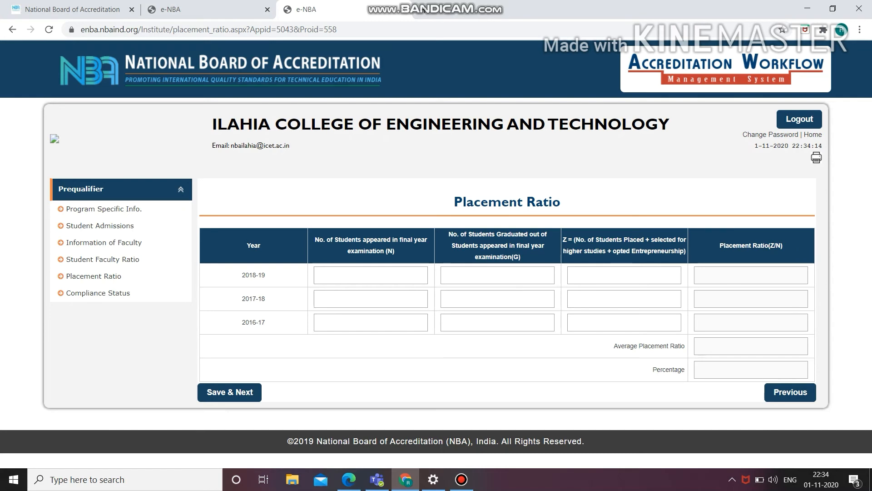
left_click(98, 293)
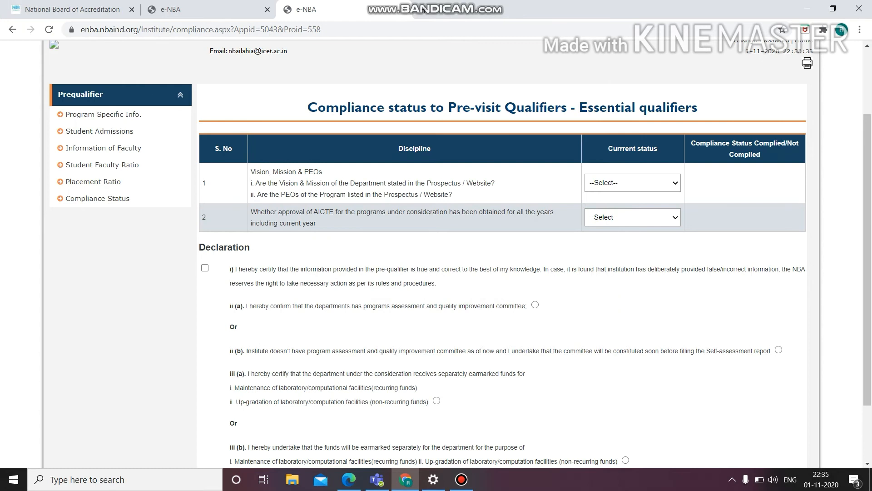
left_click(633, 182)
left_click(633, 183)
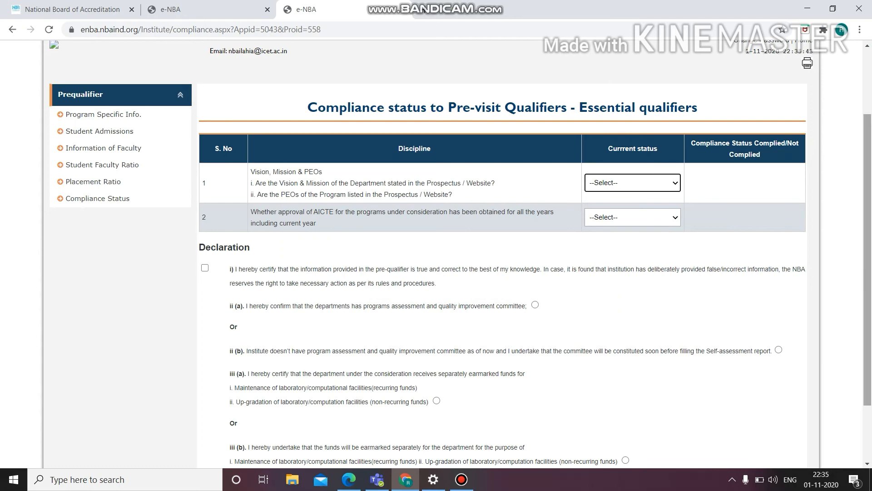
scroll(868, 259, "down", 2)
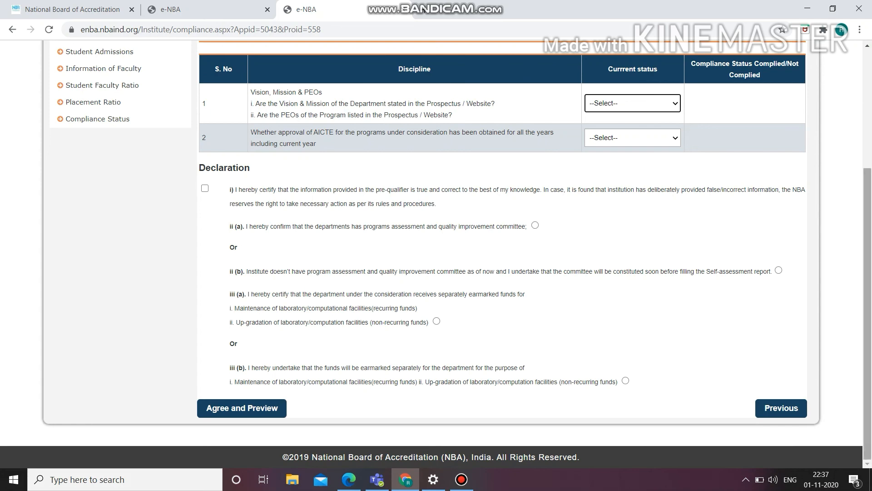
left_click_drag(867, 313, 868, 232)
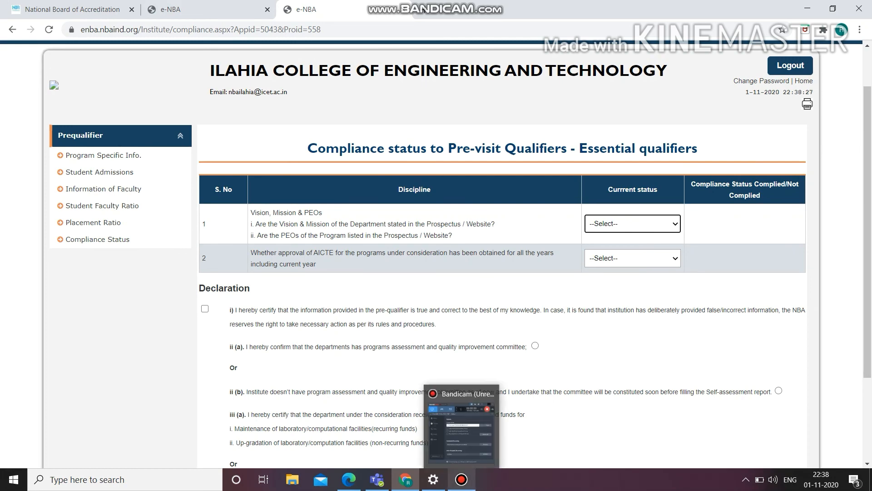
left_click(461, 479)
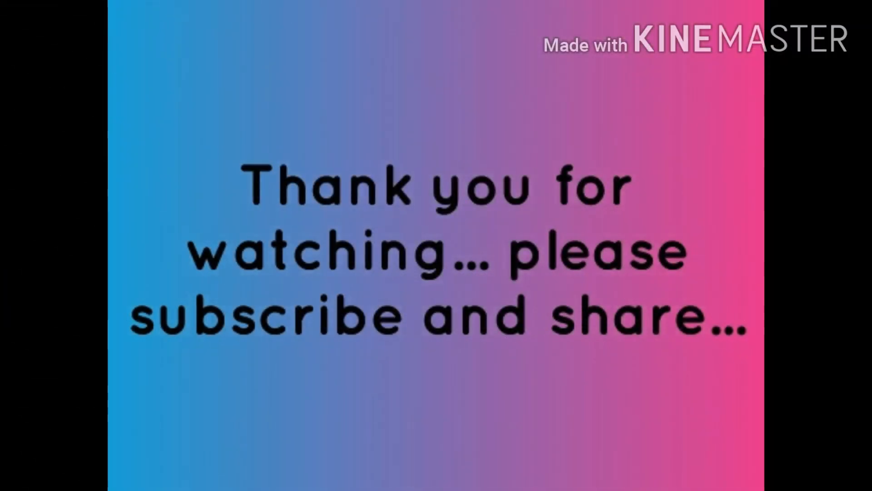